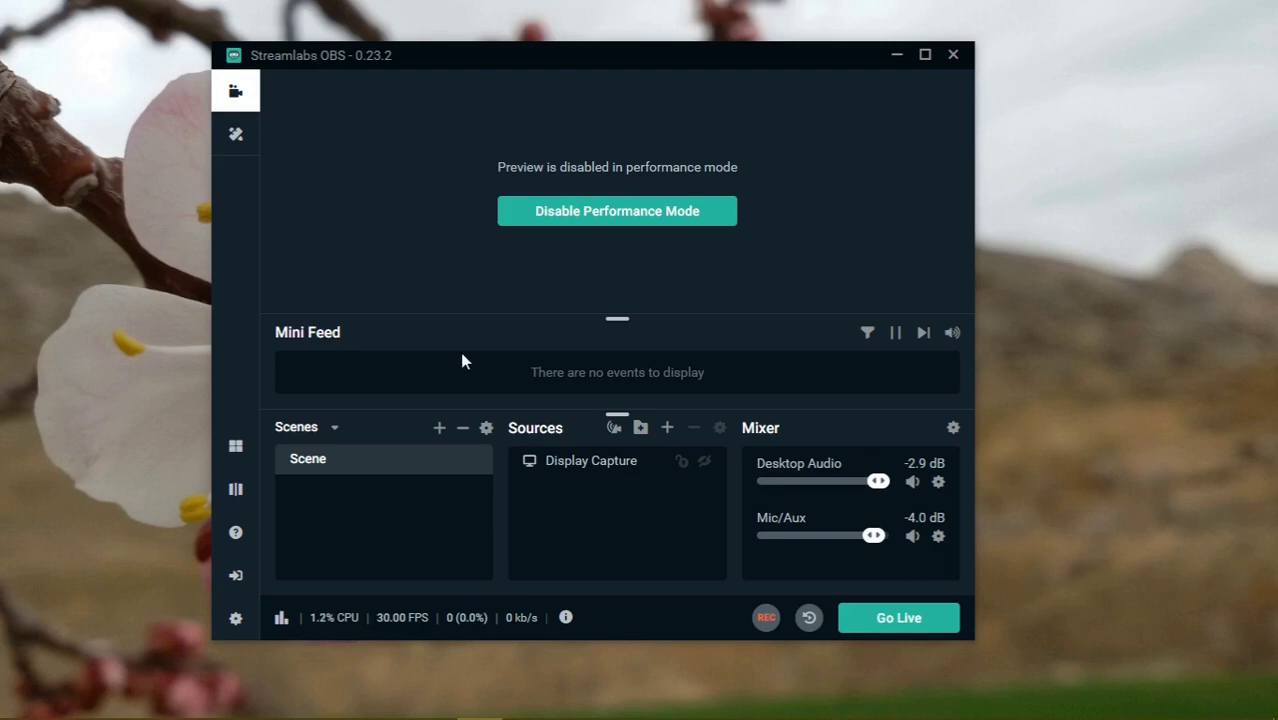
Start recording the current scene, which raises the failed-to-connect Recording Error.
click(756, 619)
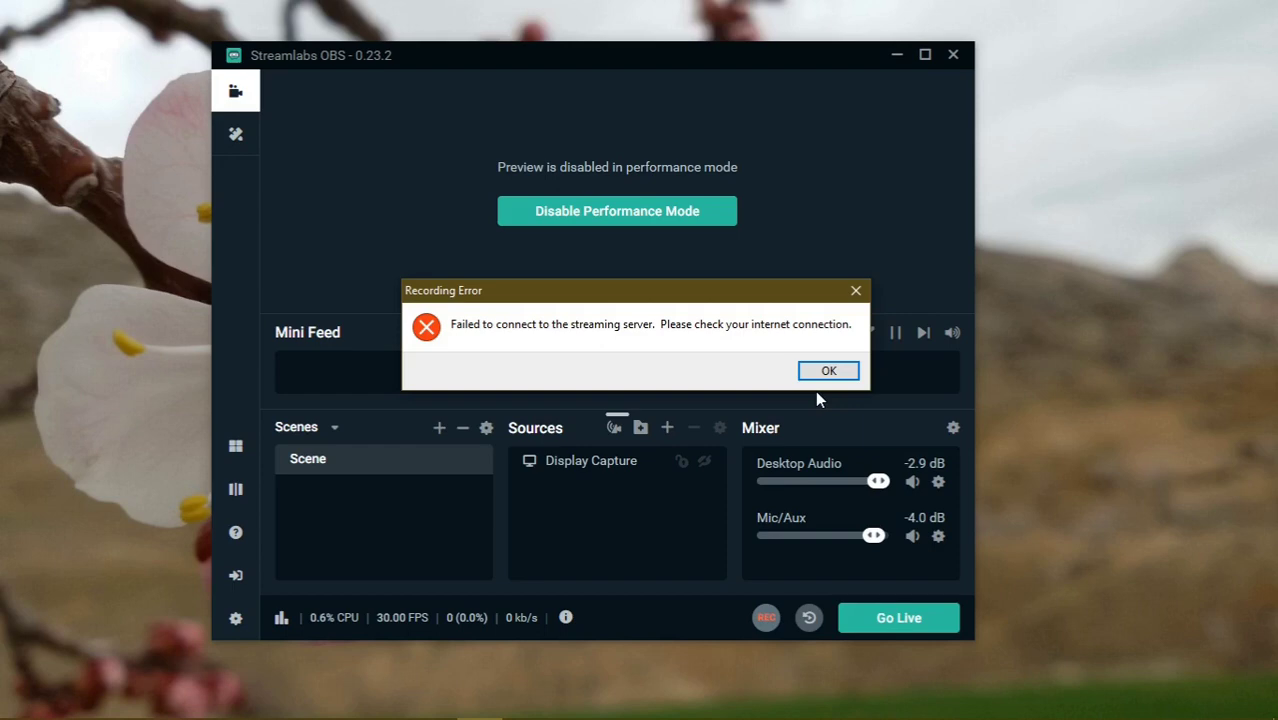
Dismiss the error and view the Recording path and quality on the Settings Output page.
click(814, 373)
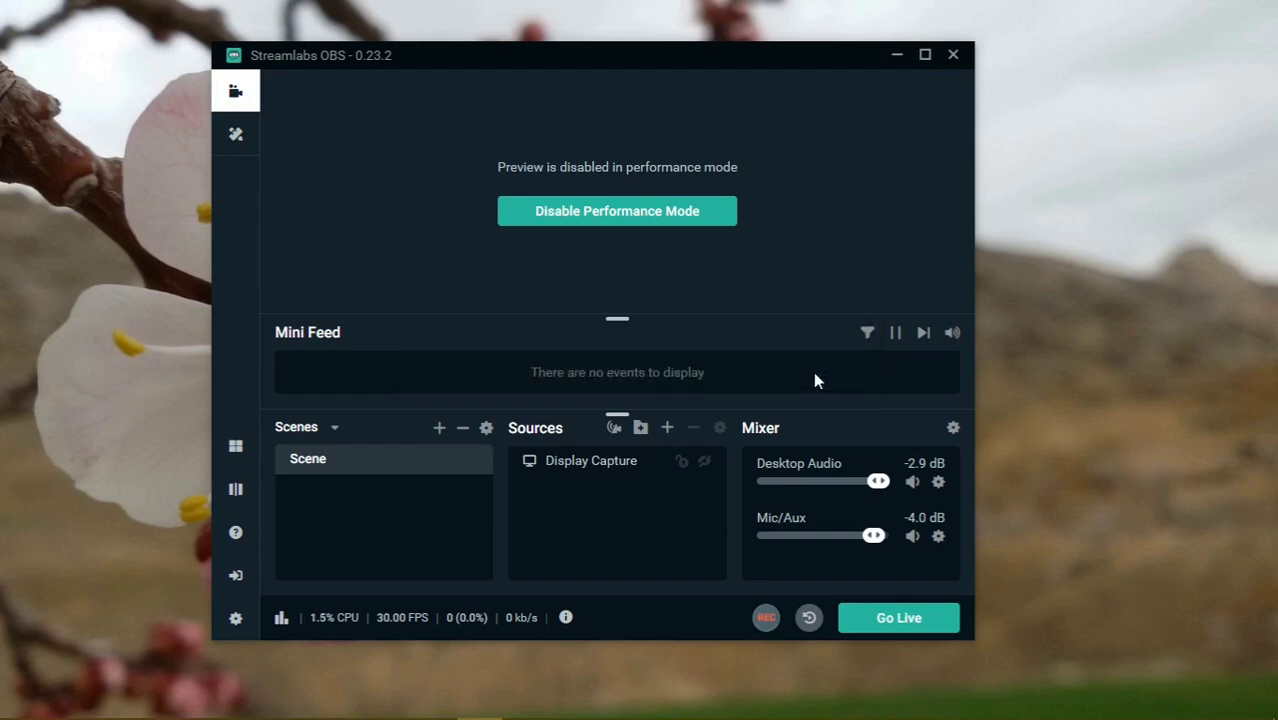
click(235, 619)
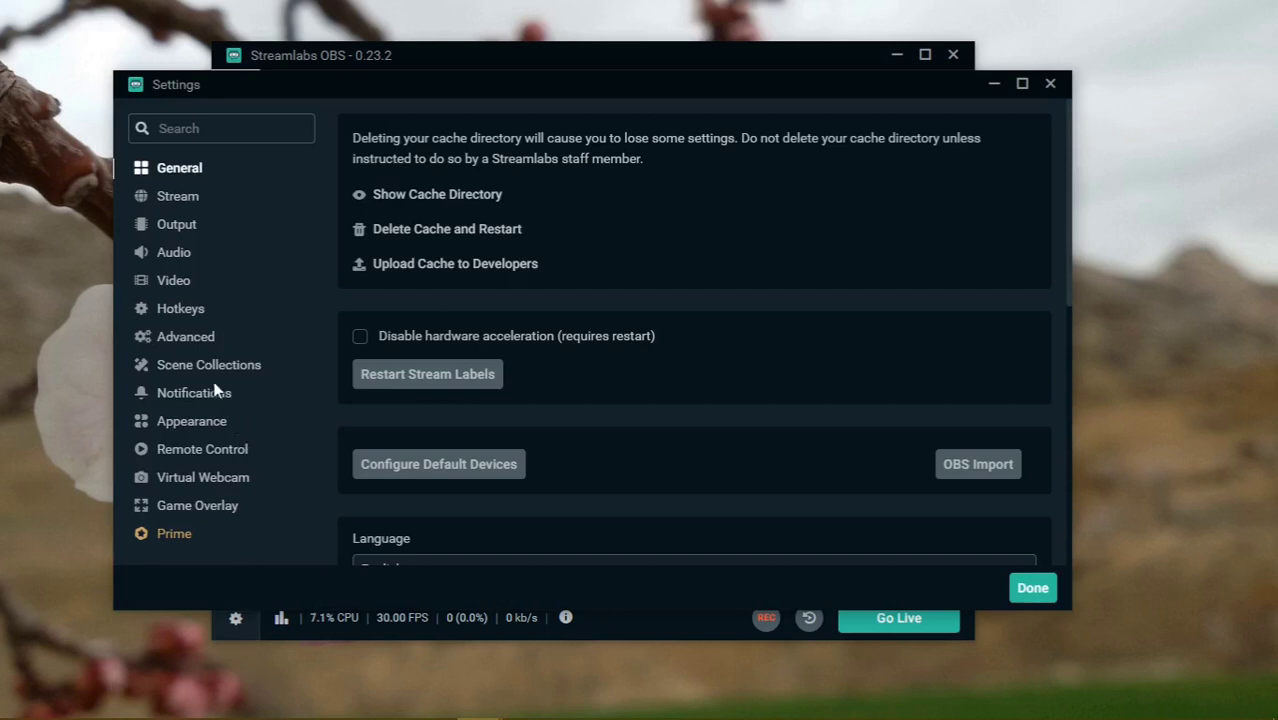
click(181, 306)
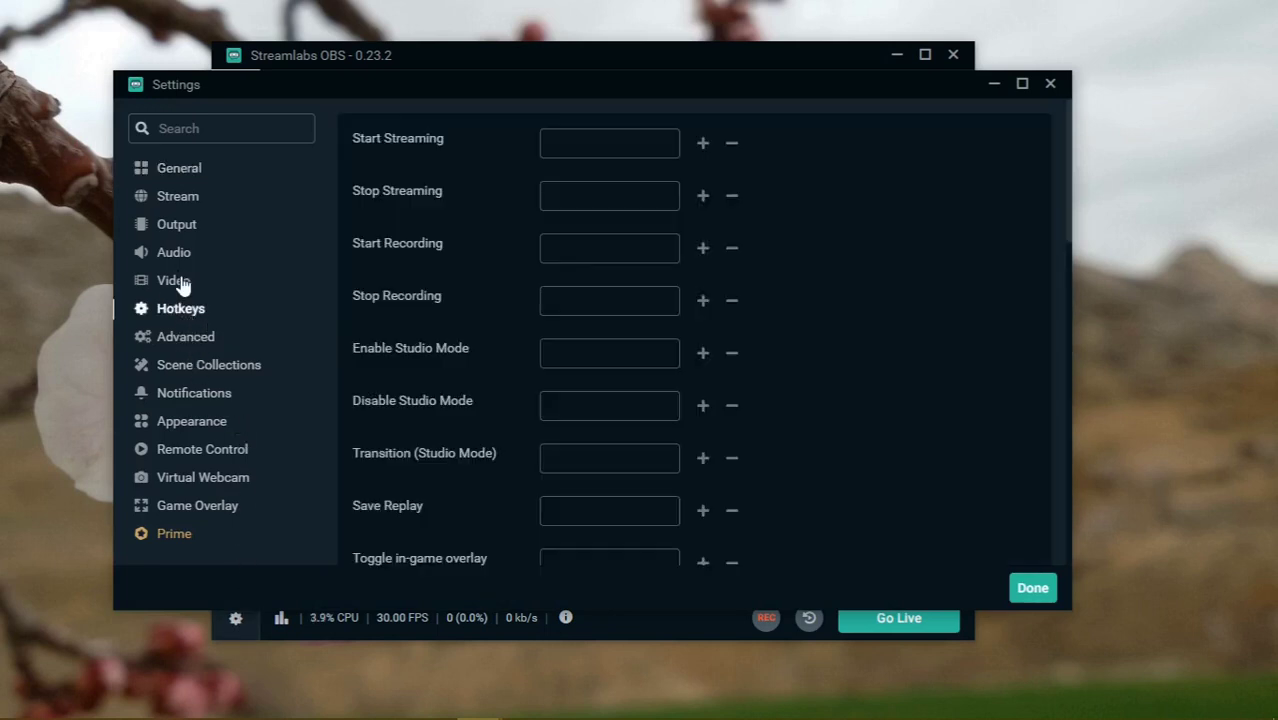
click(177, 226)
scroll(645, 368, down, 4)
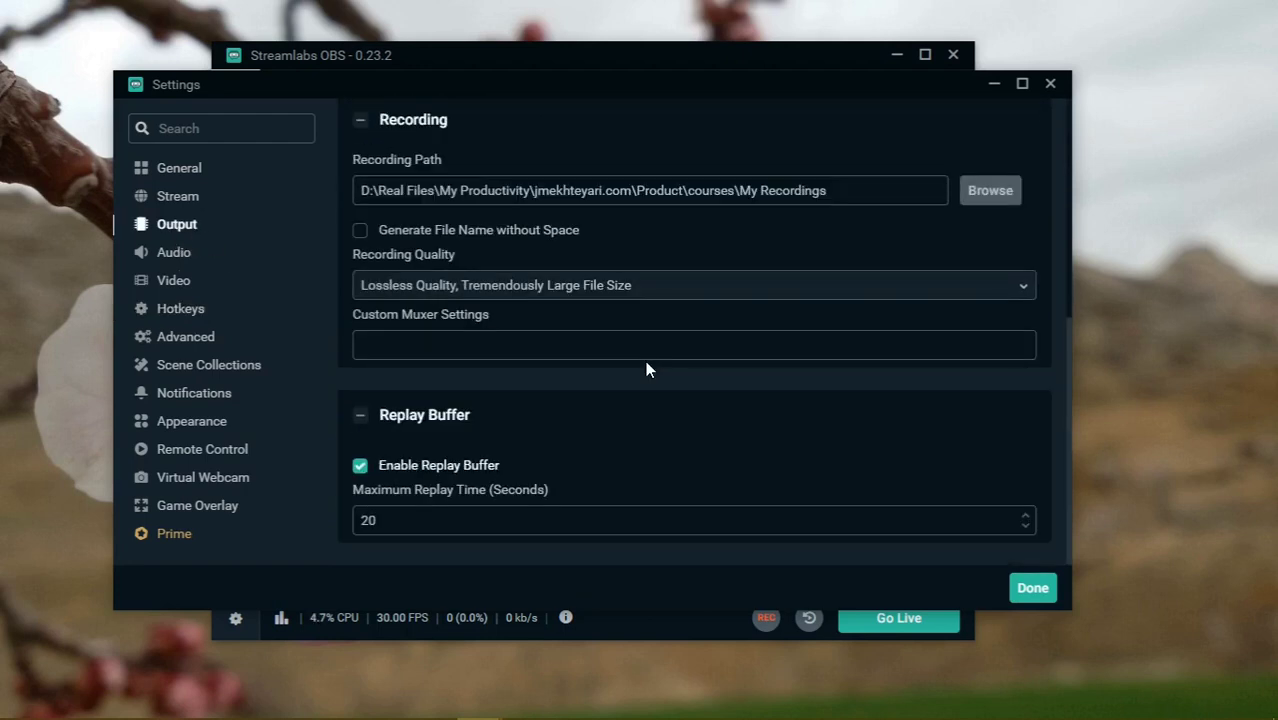
scroll(398, 308, up, 1)
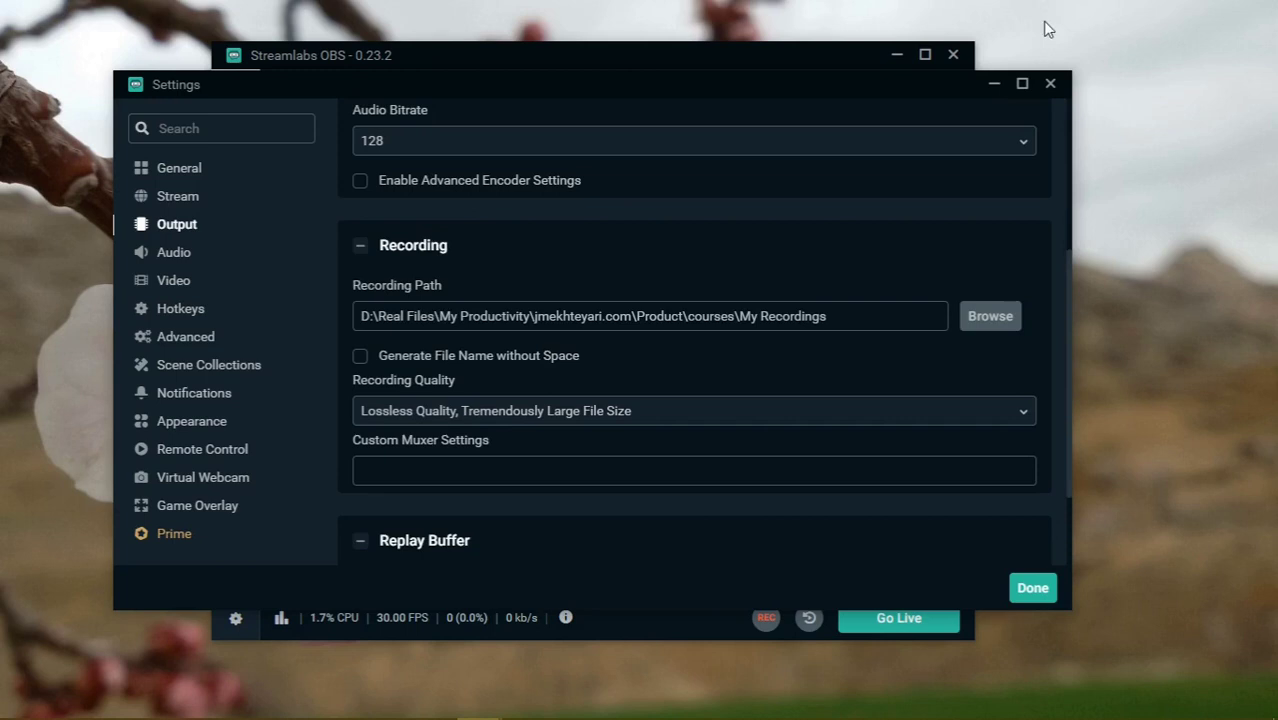
Close Settings, retry the recording, and dismiss the repeated connection error.
click(1051, 84)
click(768, 628)
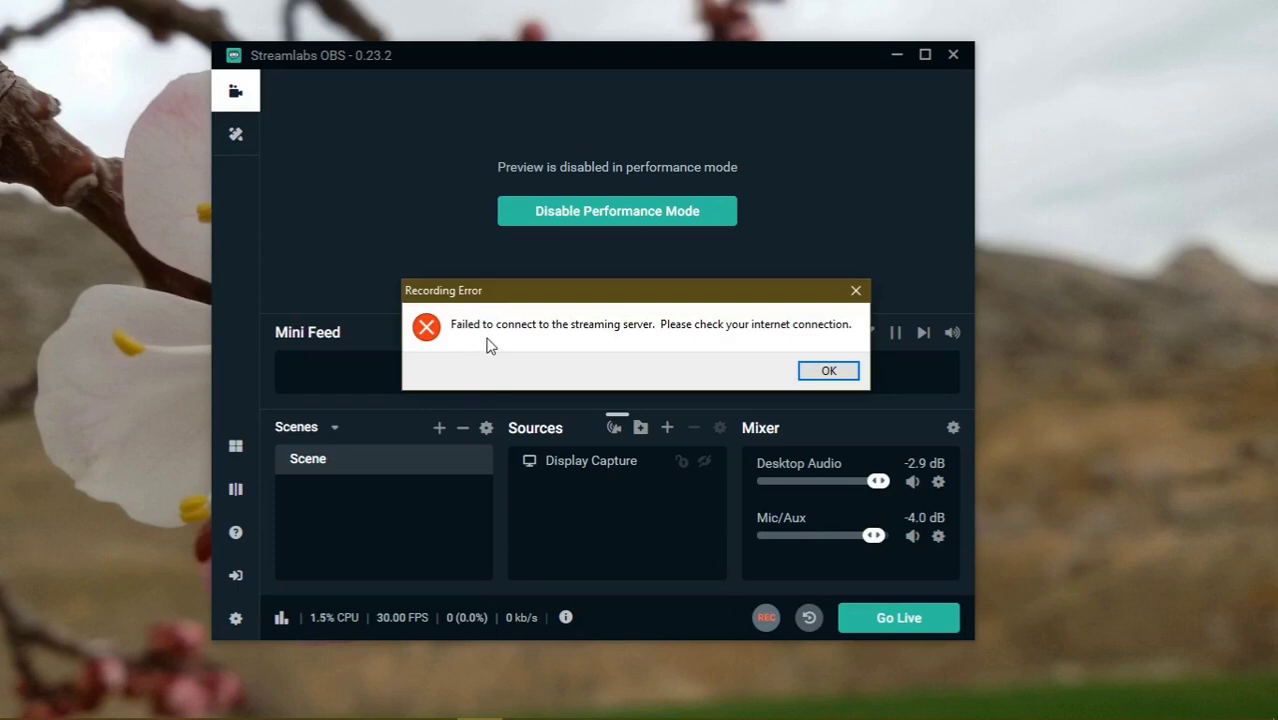
click(828, 370)
Check the hidden system tray icons for the network status, then close the panel.
mouse_move(1218, 710)
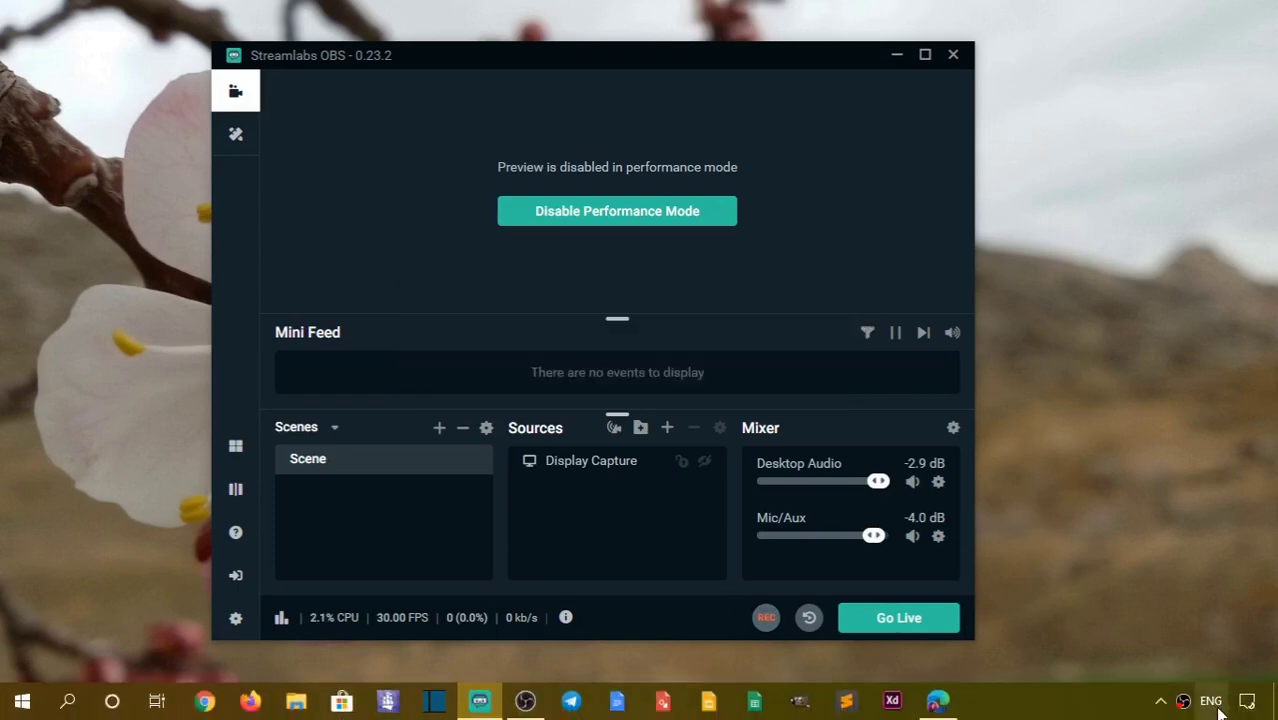
click(1160, 701)
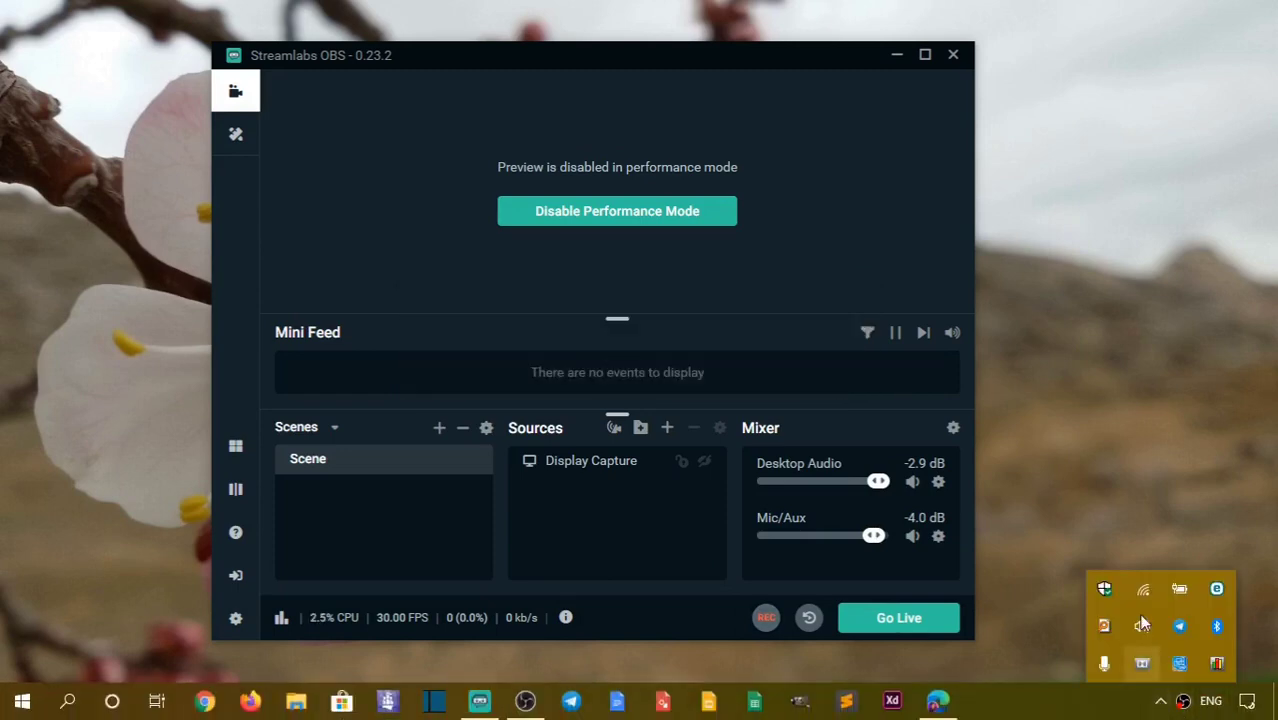
click(1133, 505)
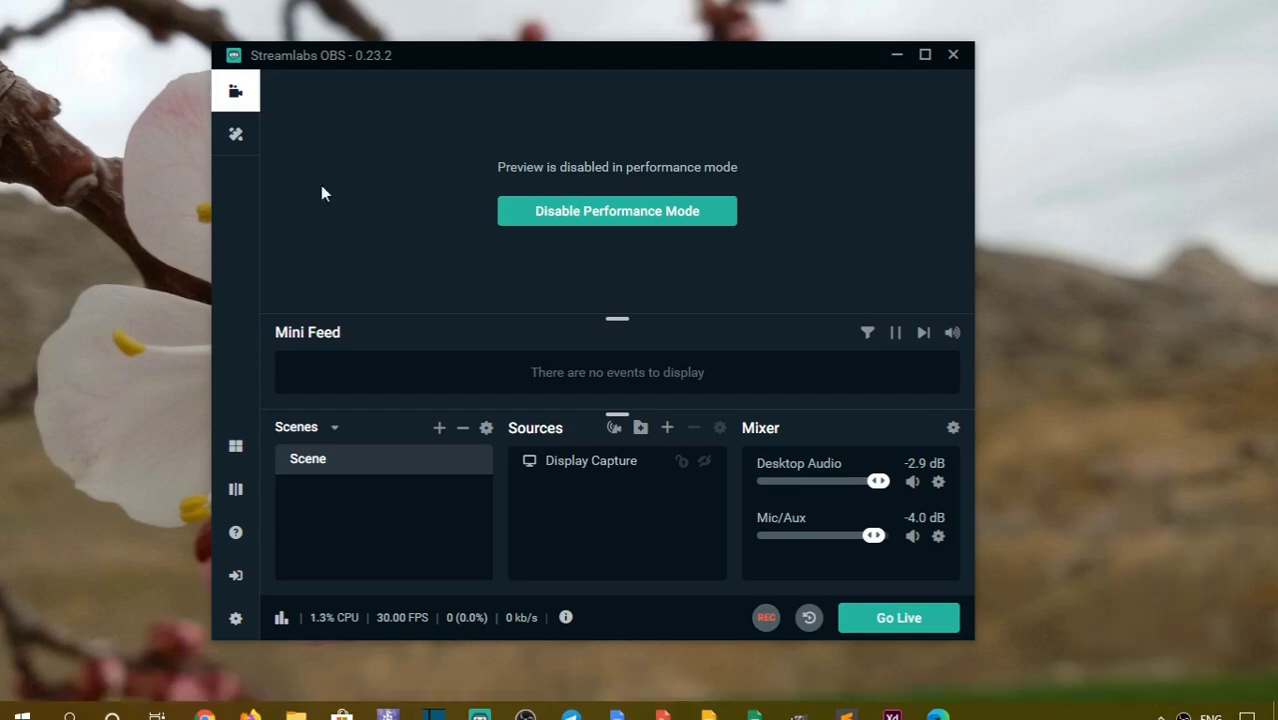
Reopen Settings > Output and inspect the Recording Path text, selecting the word 'courses'.
click(240, 617)
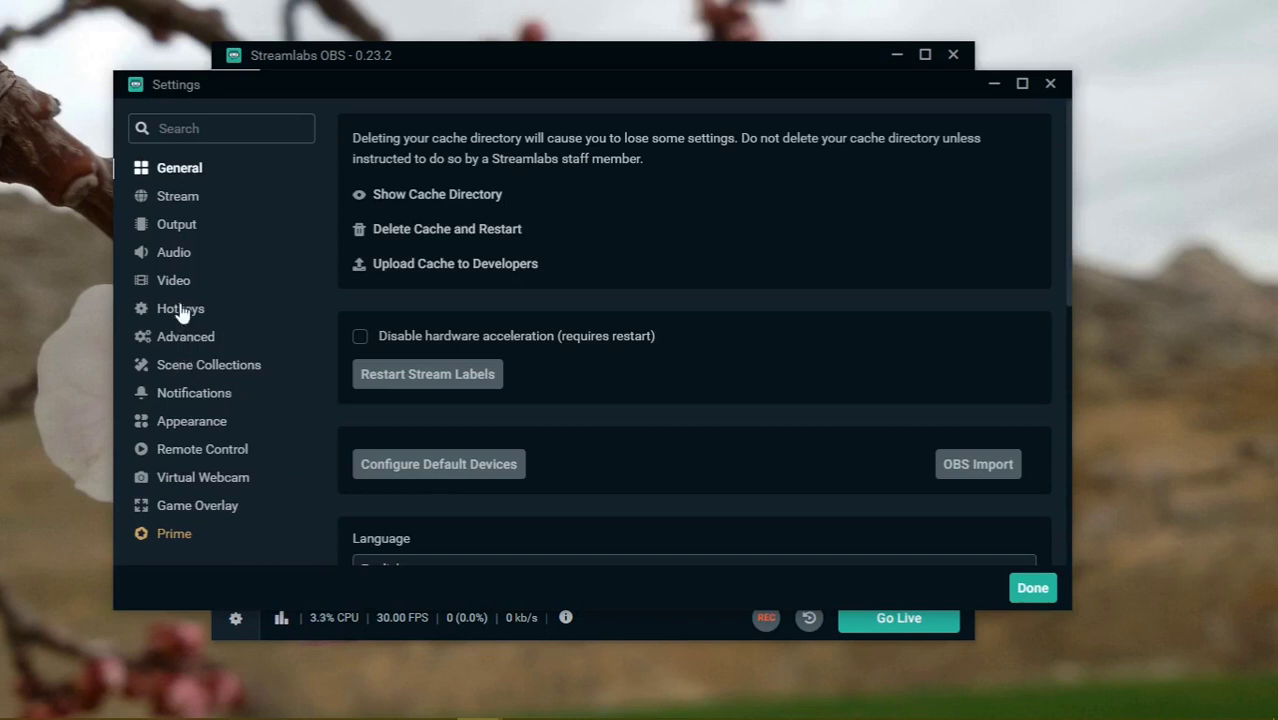
click(173, 228)
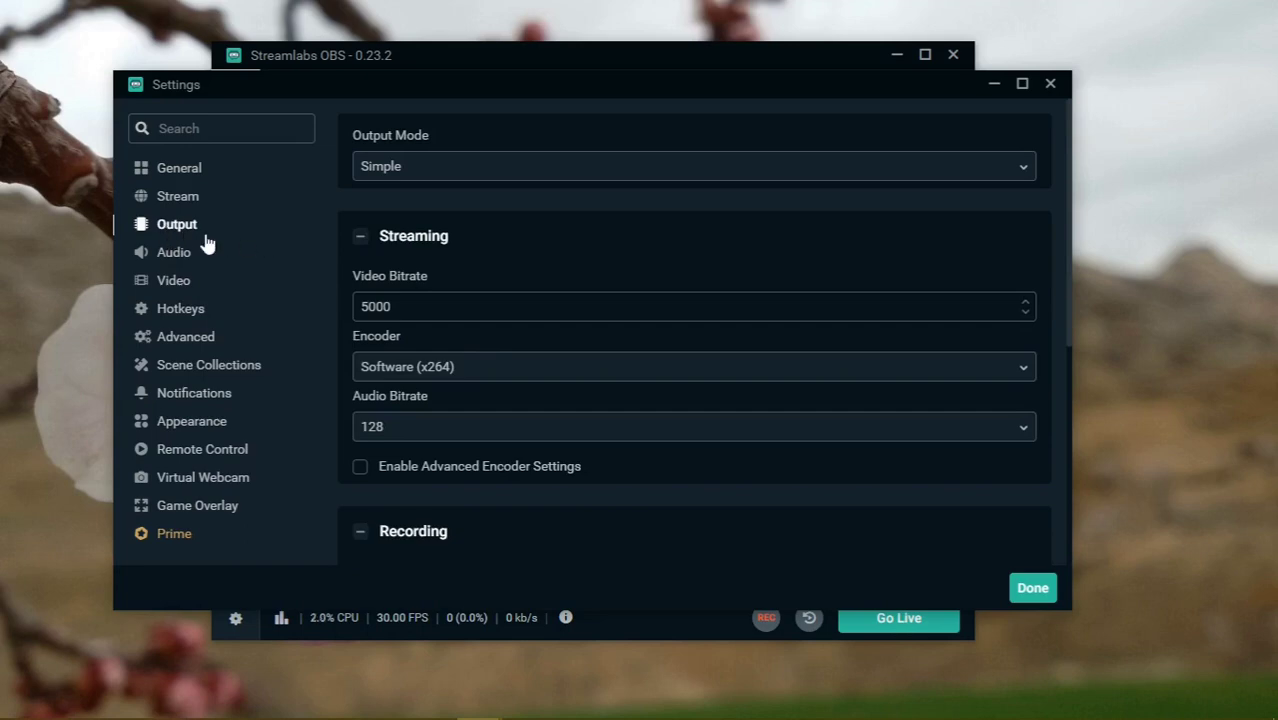
scroll(560, 295, down, 3)
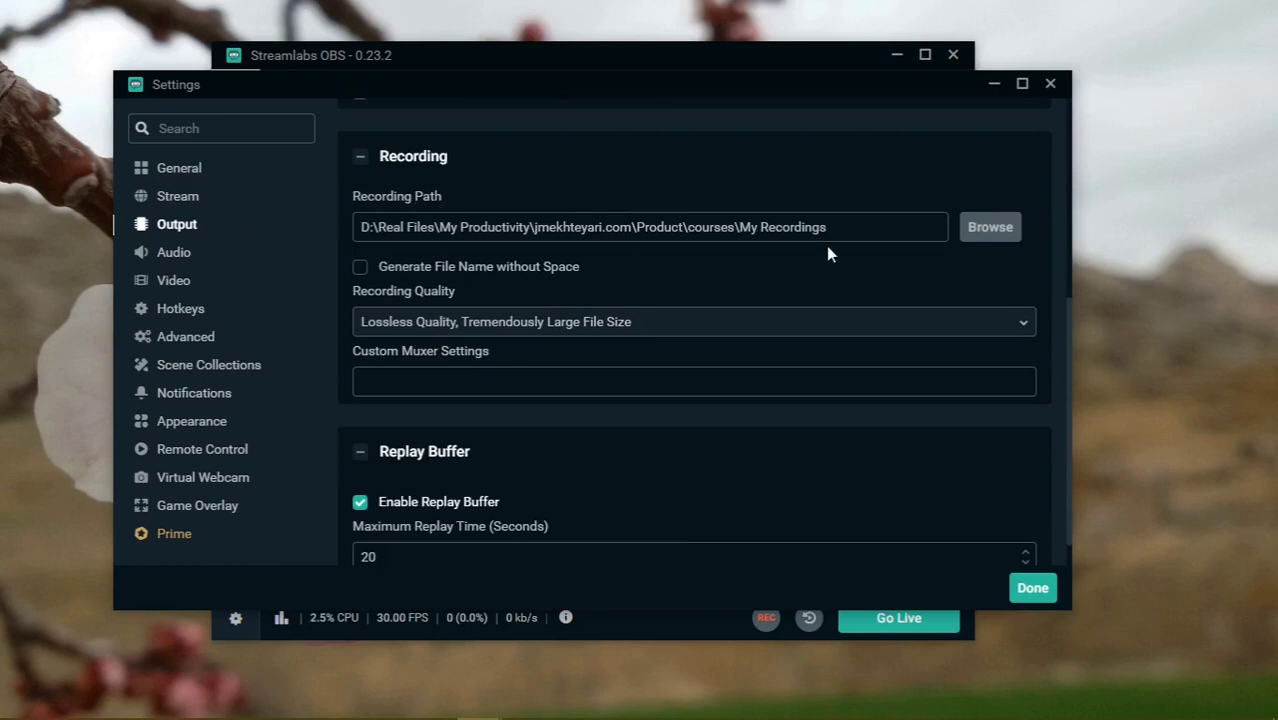
drag(830, 227, 324, 214)
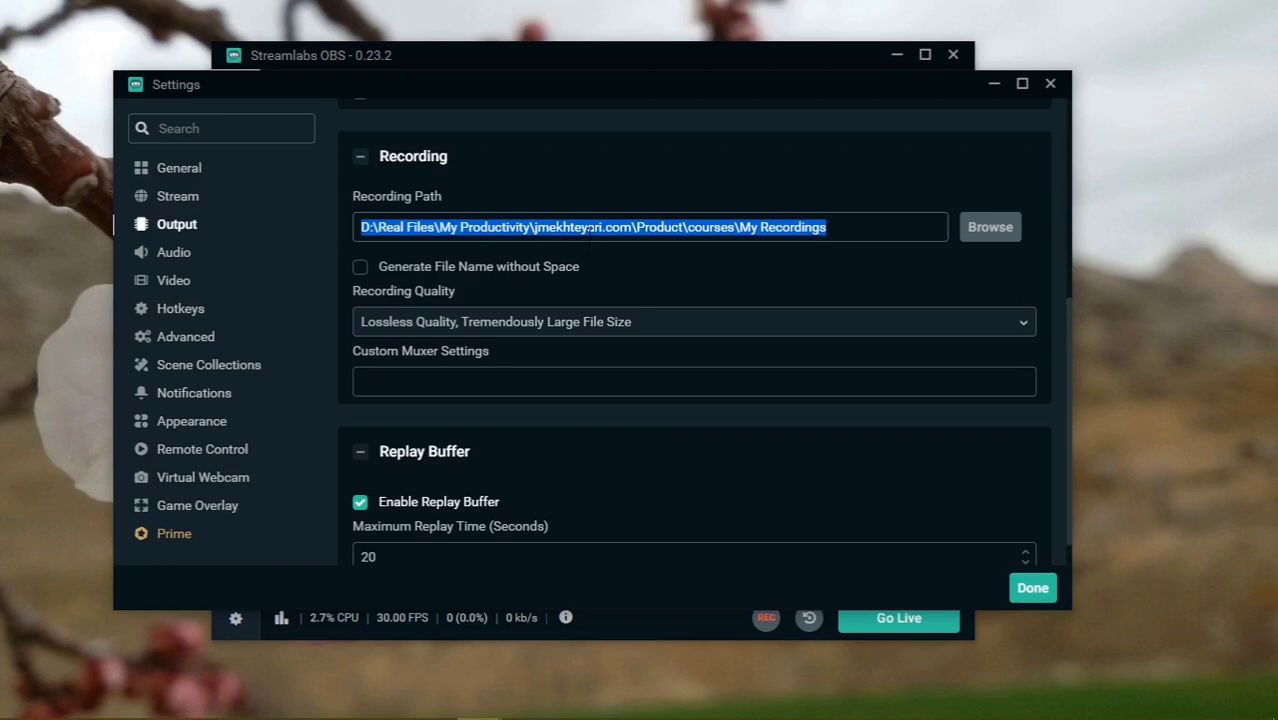
click(851, 229)
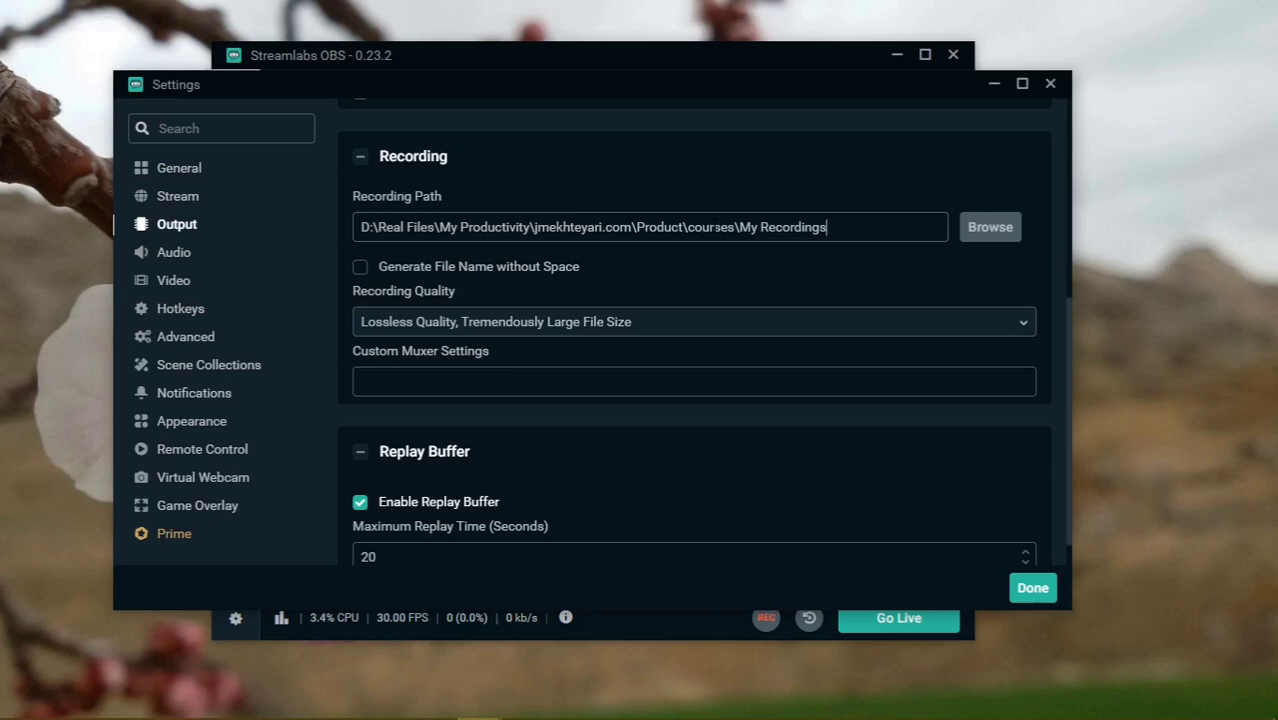
double_click(710, 227)
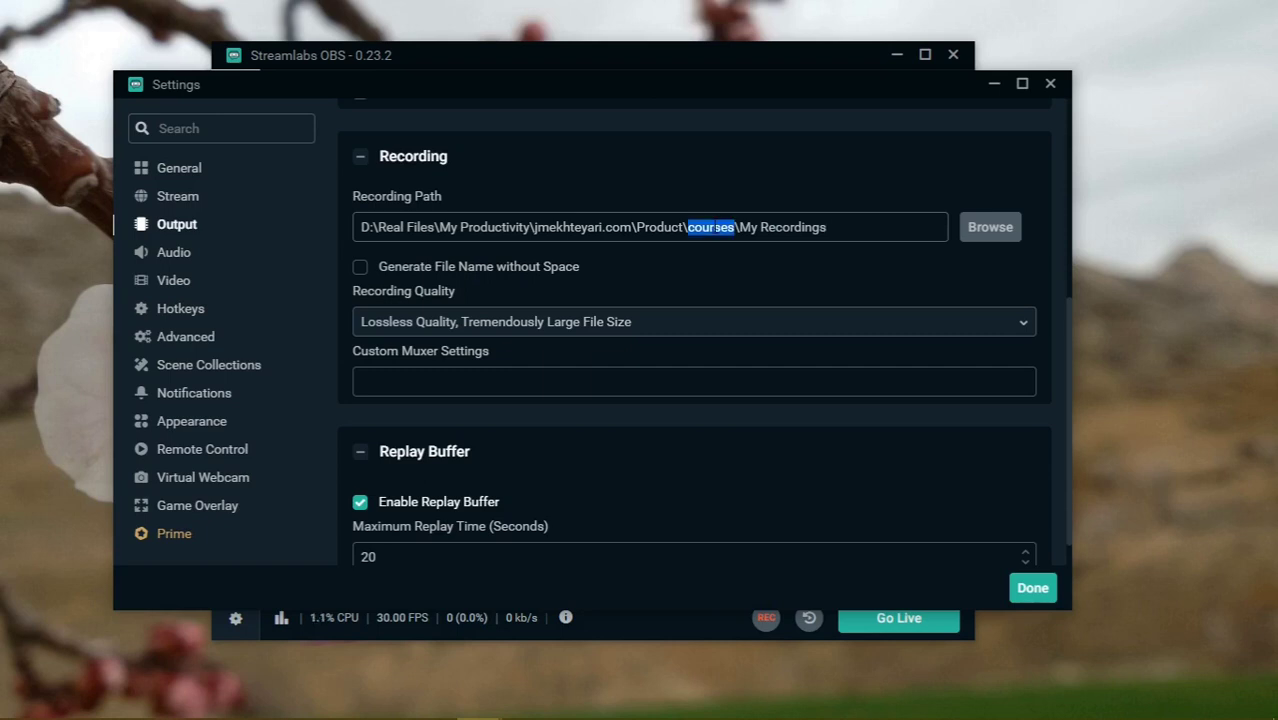
Change the recording path to the existing My Recordings folder under Product\Teach.
click(1001, 231)
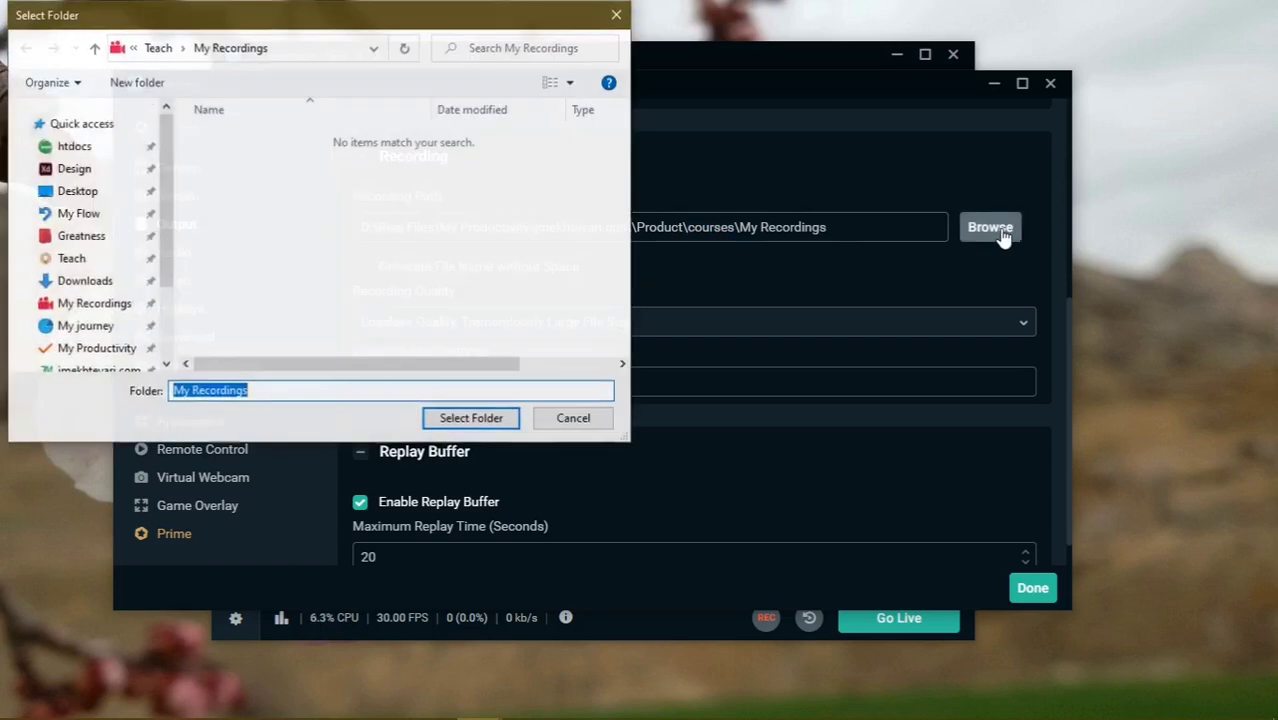
scroll(100, 222, up, 4)
click(108, 240)
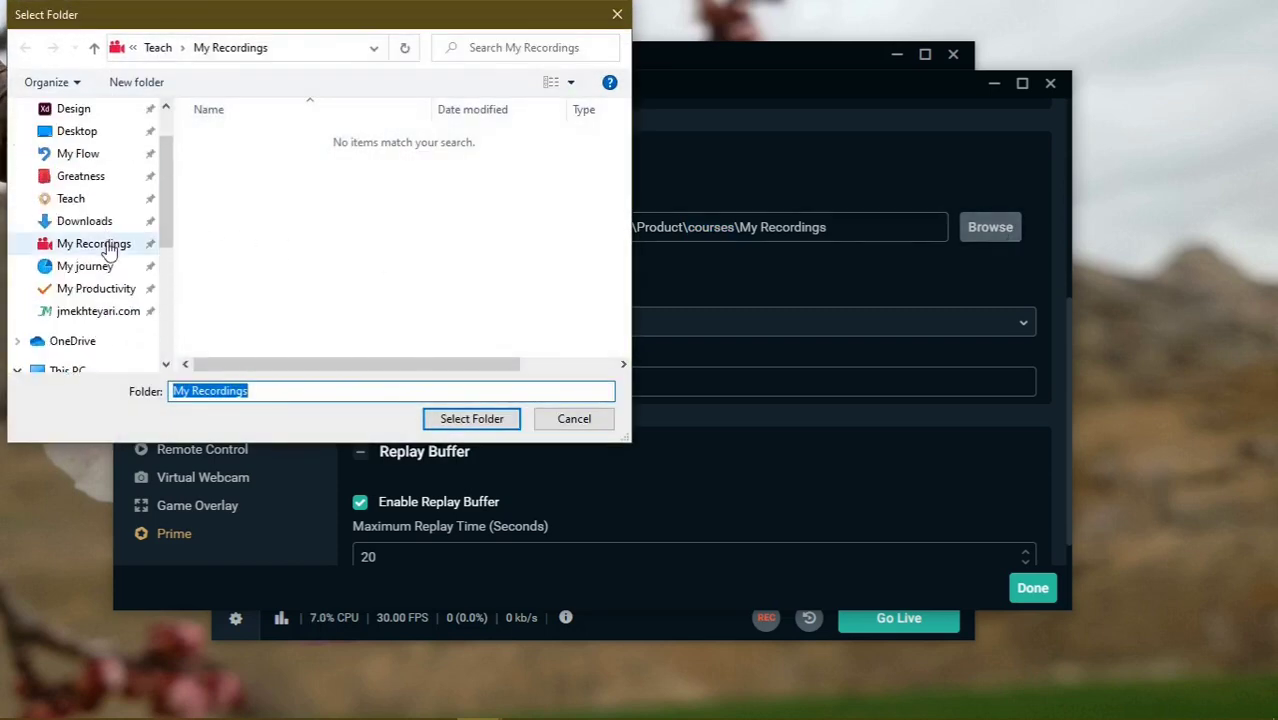
click(471, 418)
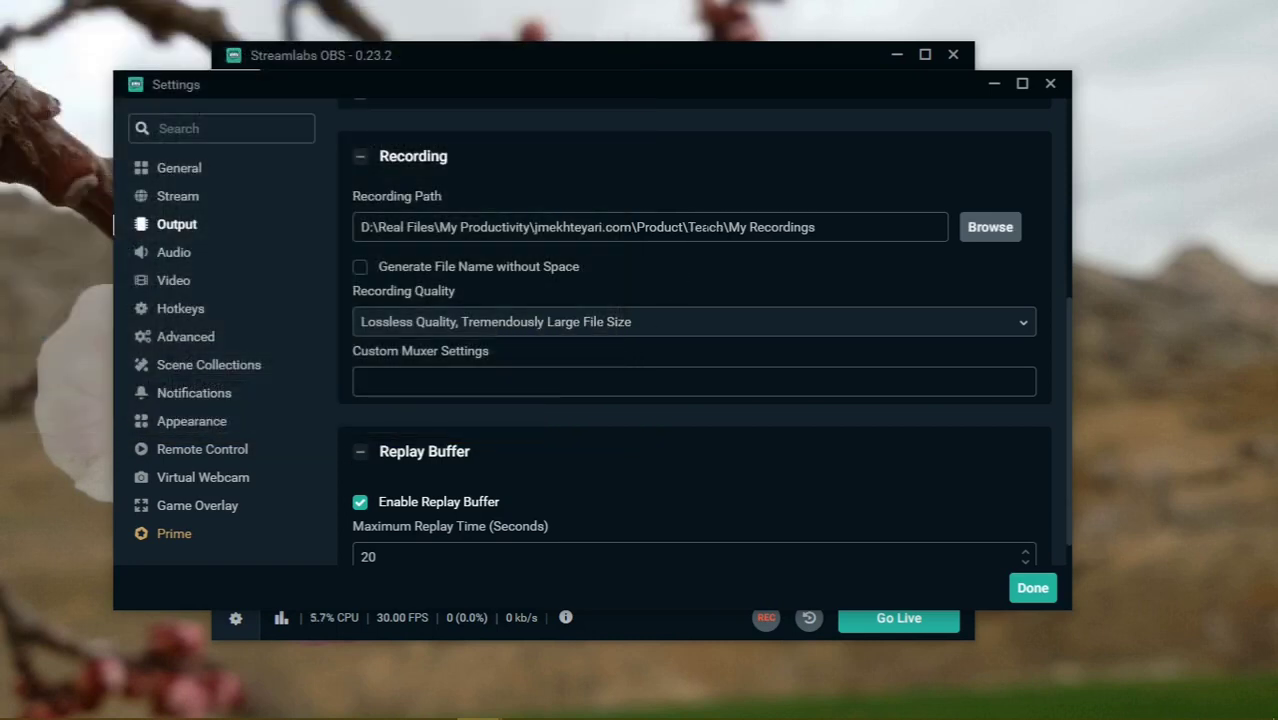
Close Settings with the new path and run a brief error-free test recording, then stop it.
click(1032, 588)
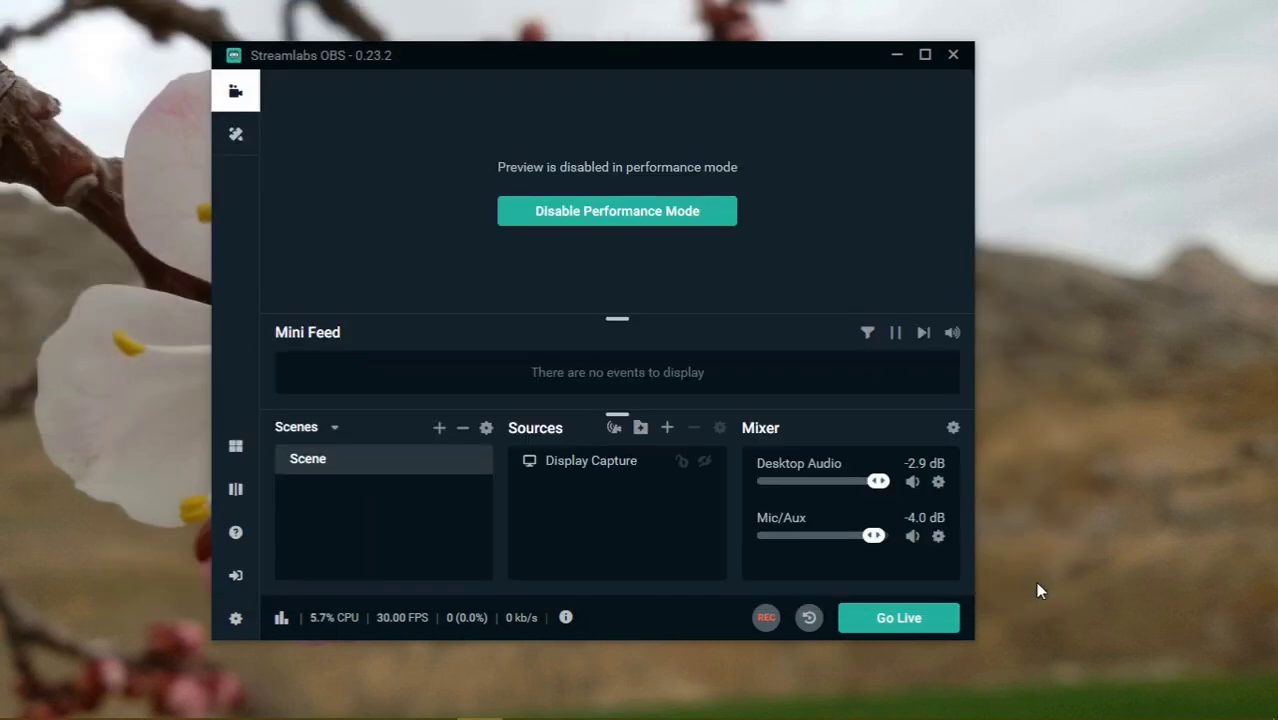
click(764, 620)
click(754, 622)
key(super)
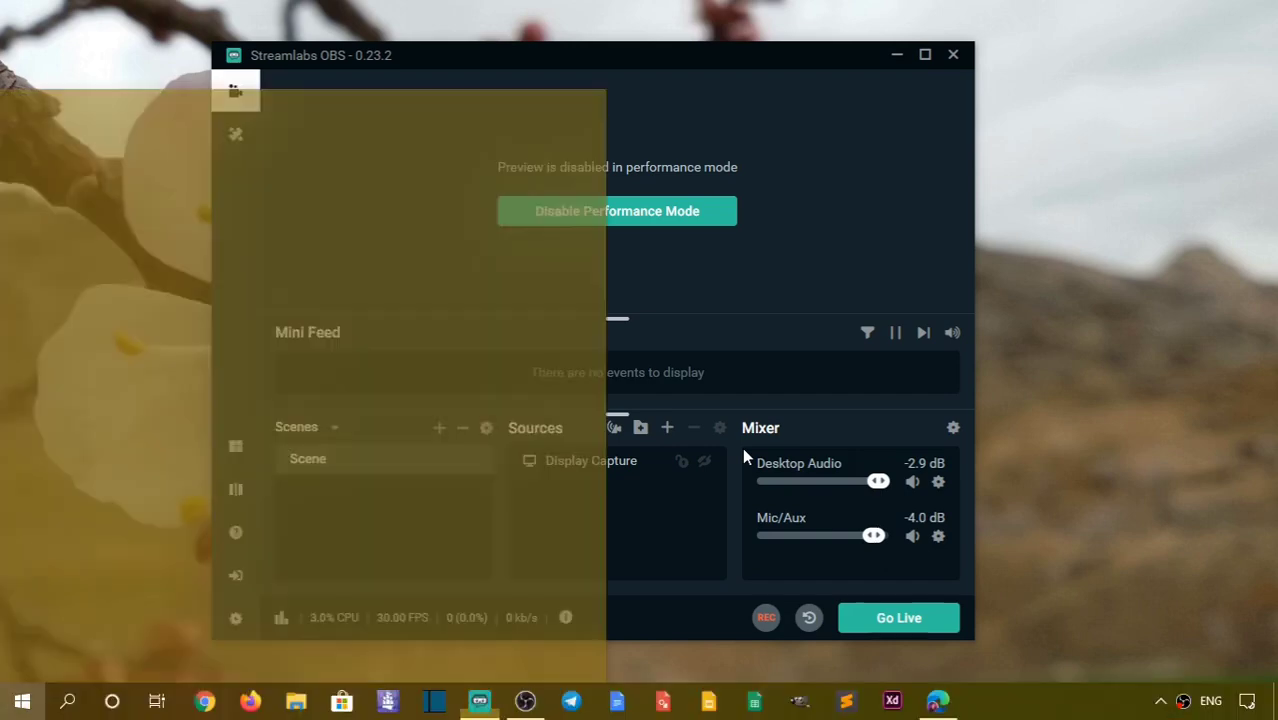
Search for %appdata% and open the Roaming folder in File Explorer.
text(%)
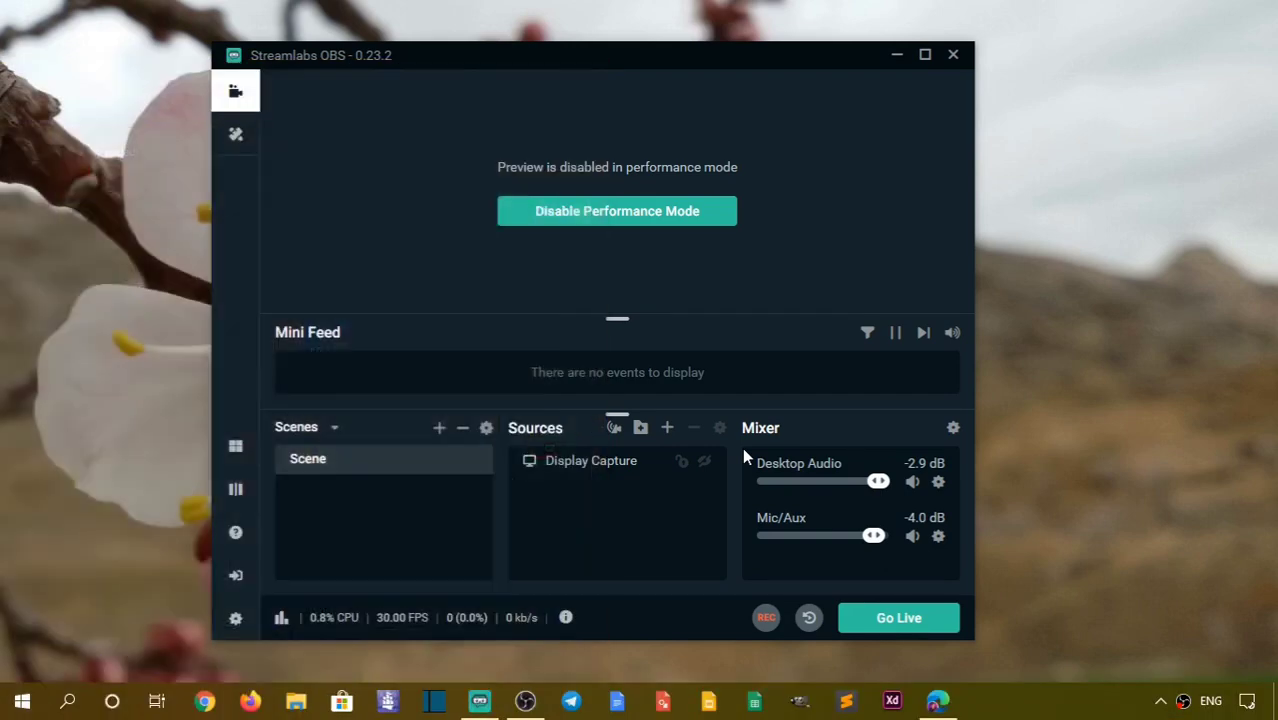
text(appdata)
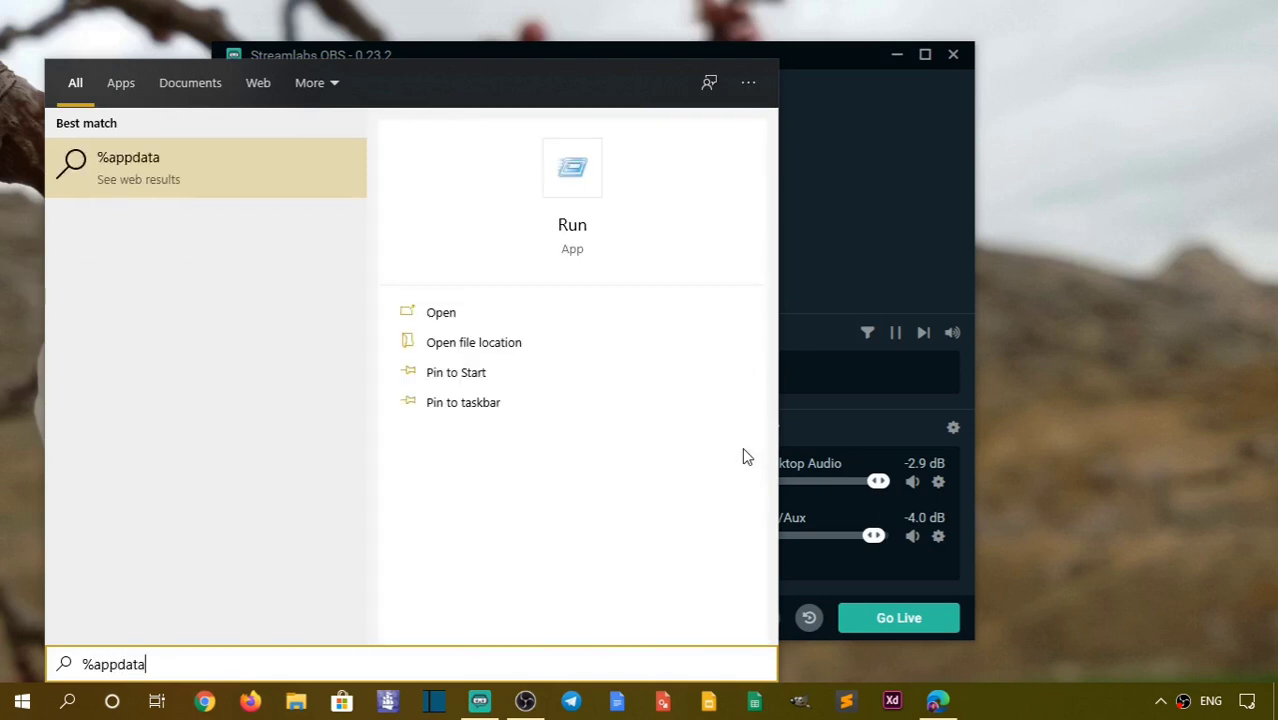
text(%)
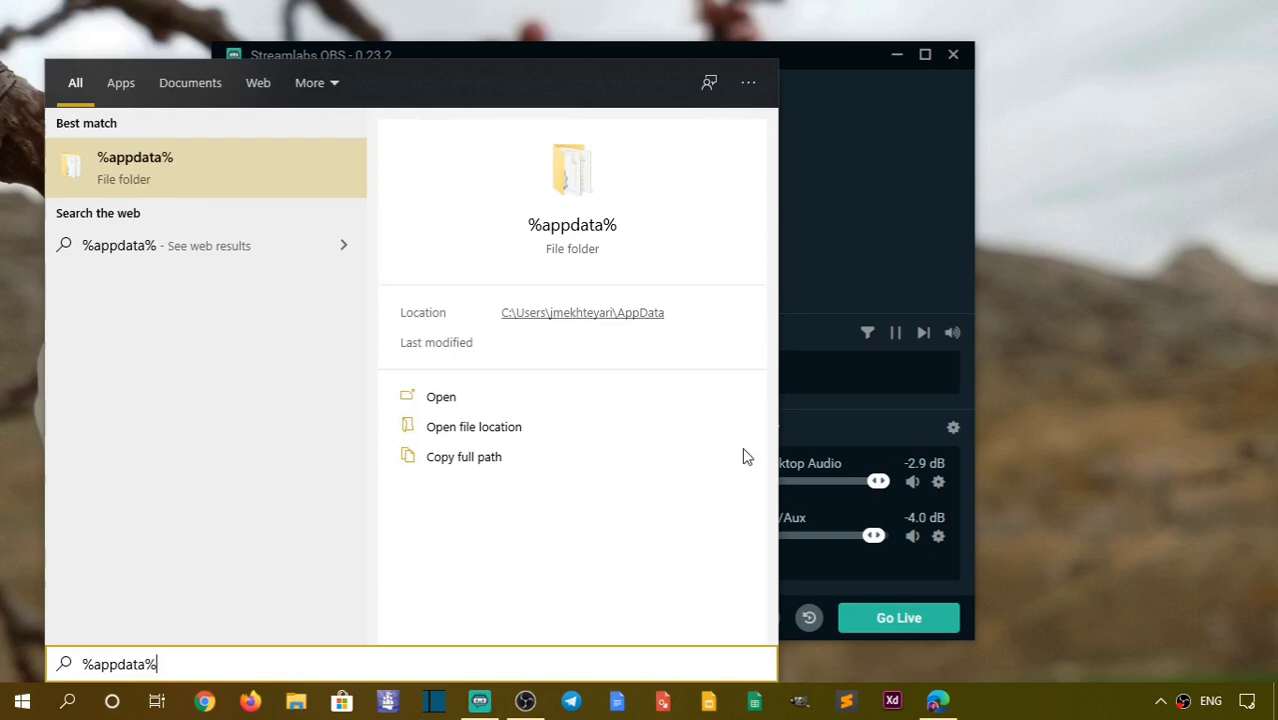
click(208, 184)
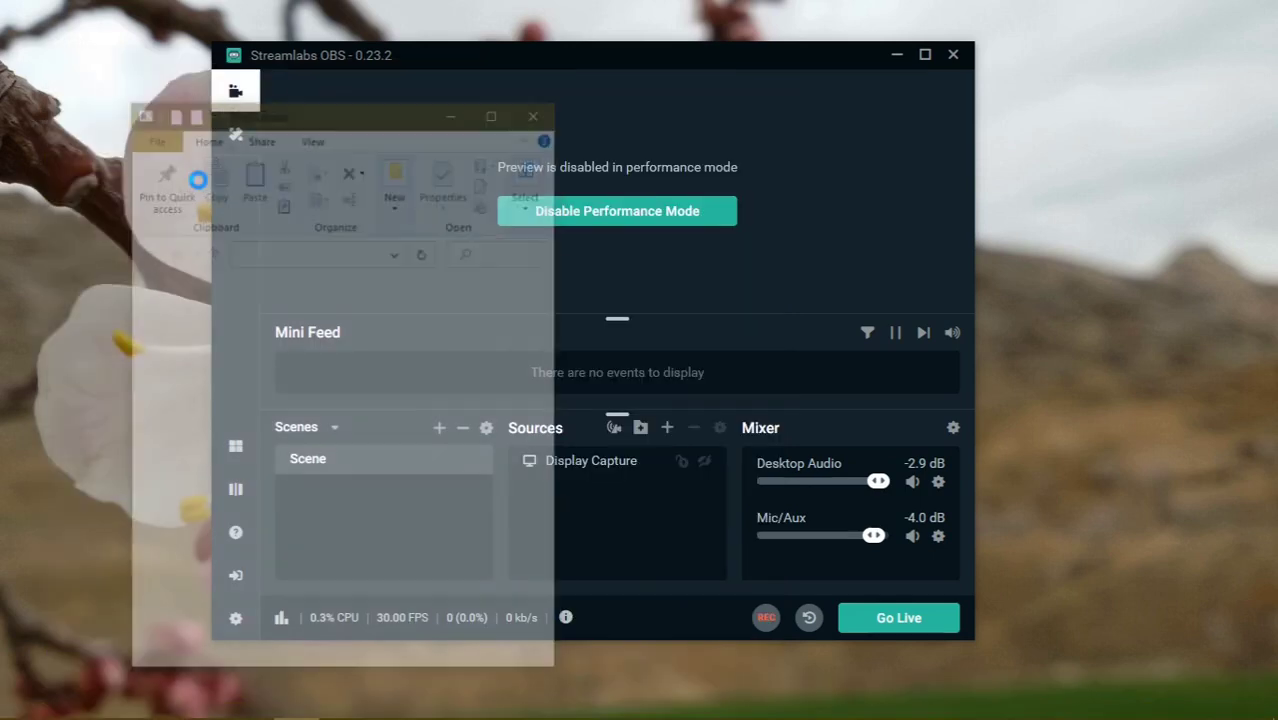
Maximize Explorer and select the obs-studio-node-server, obs-studio and slobs-client folders in Roaming.
key(super+Up)
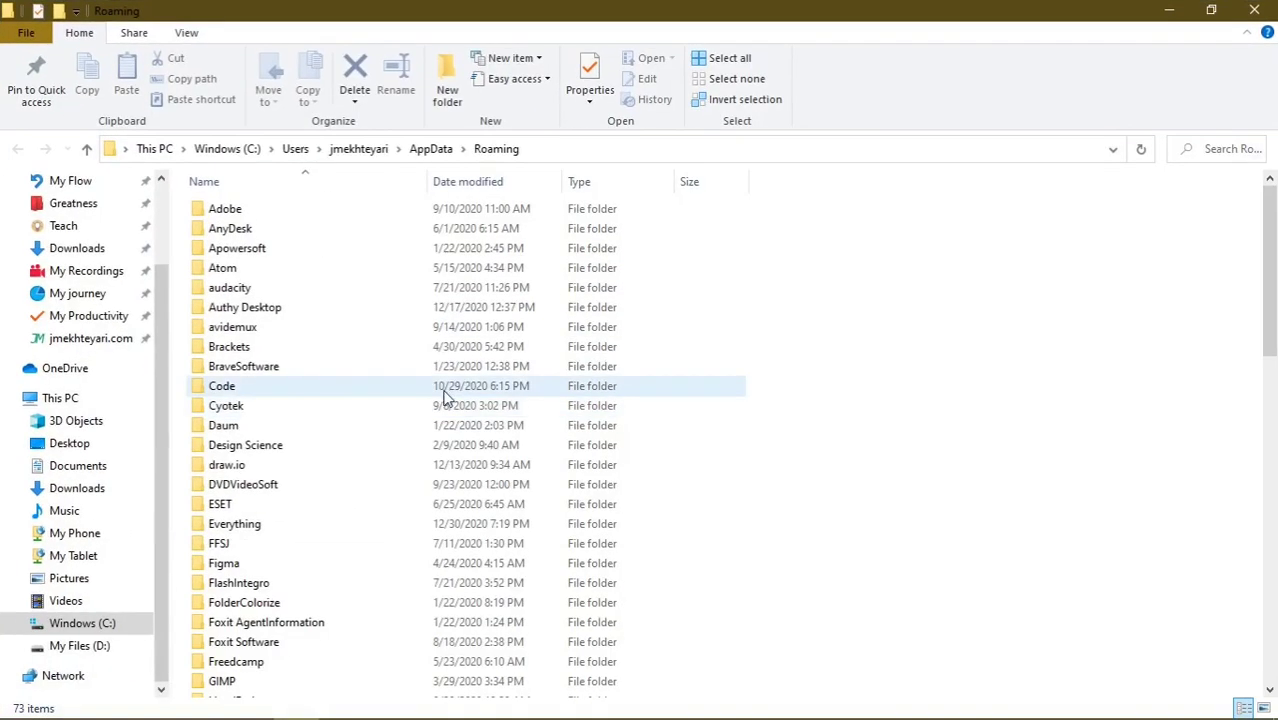
scroll(337, 422, down, 8)
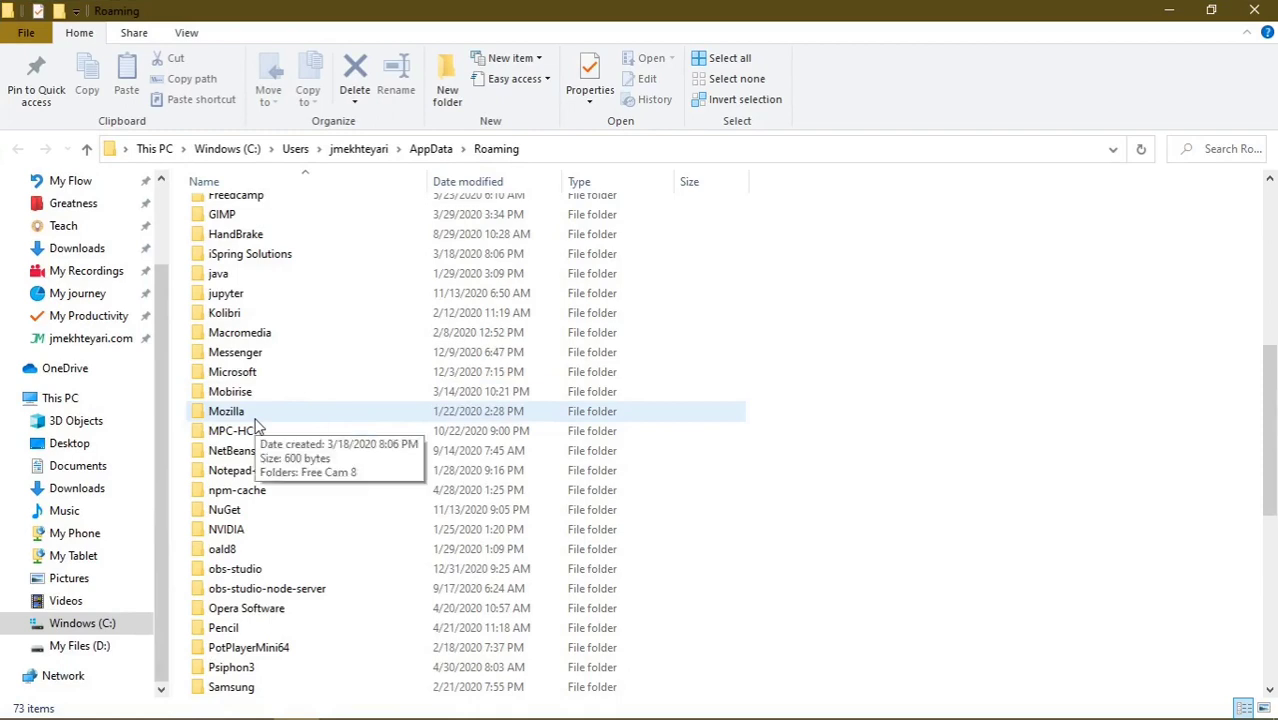
scroll(256, 425, down, 3)
click(251, 428)
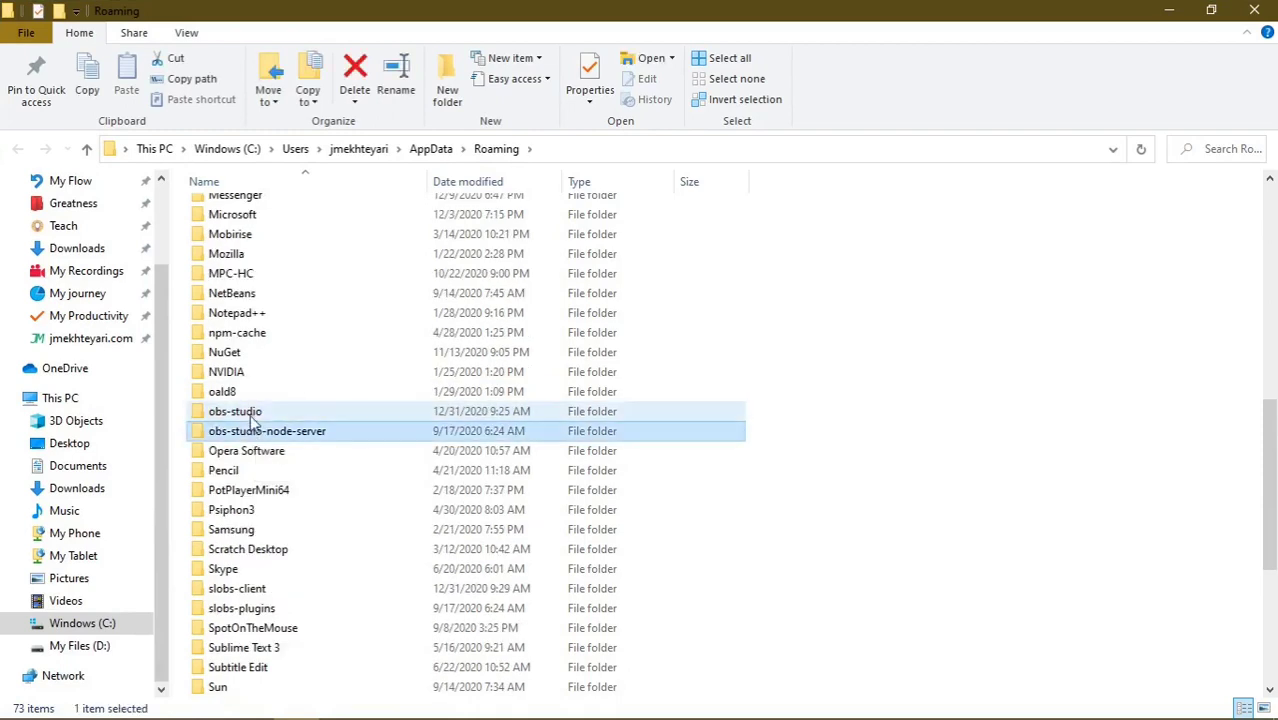
ctrl+click(251, 418)
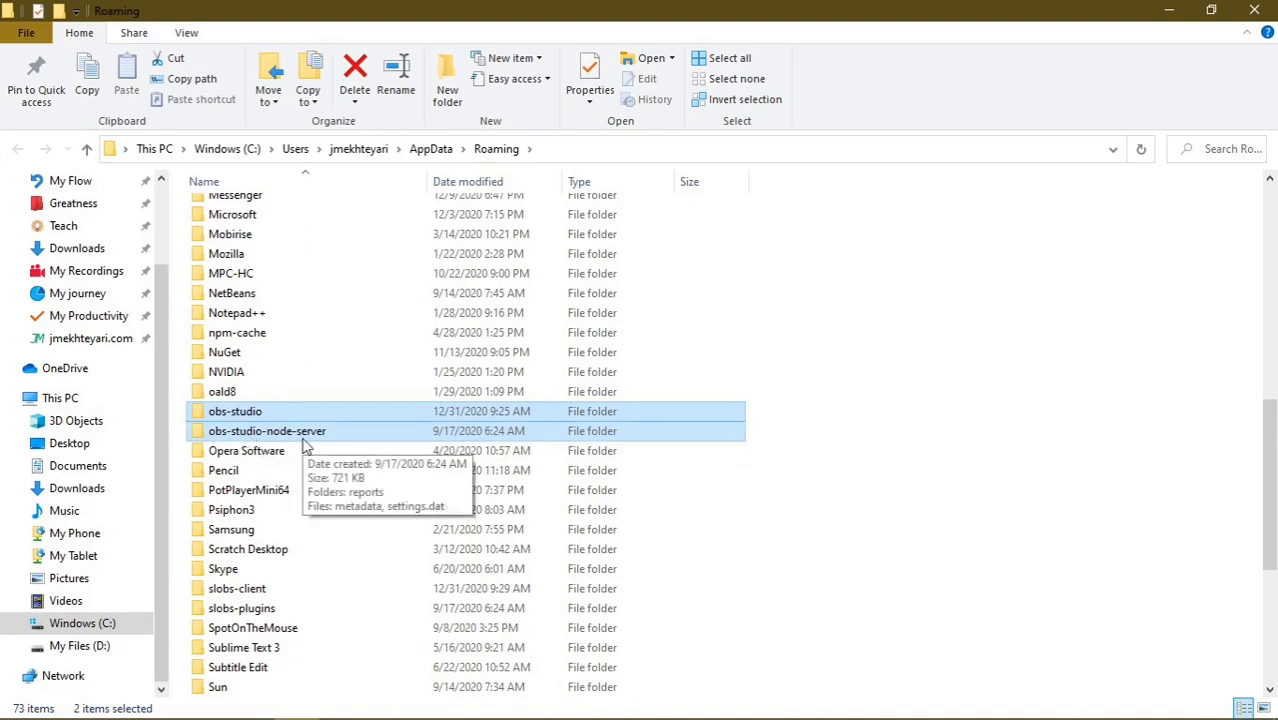
scroll(317, 447, down, 3)
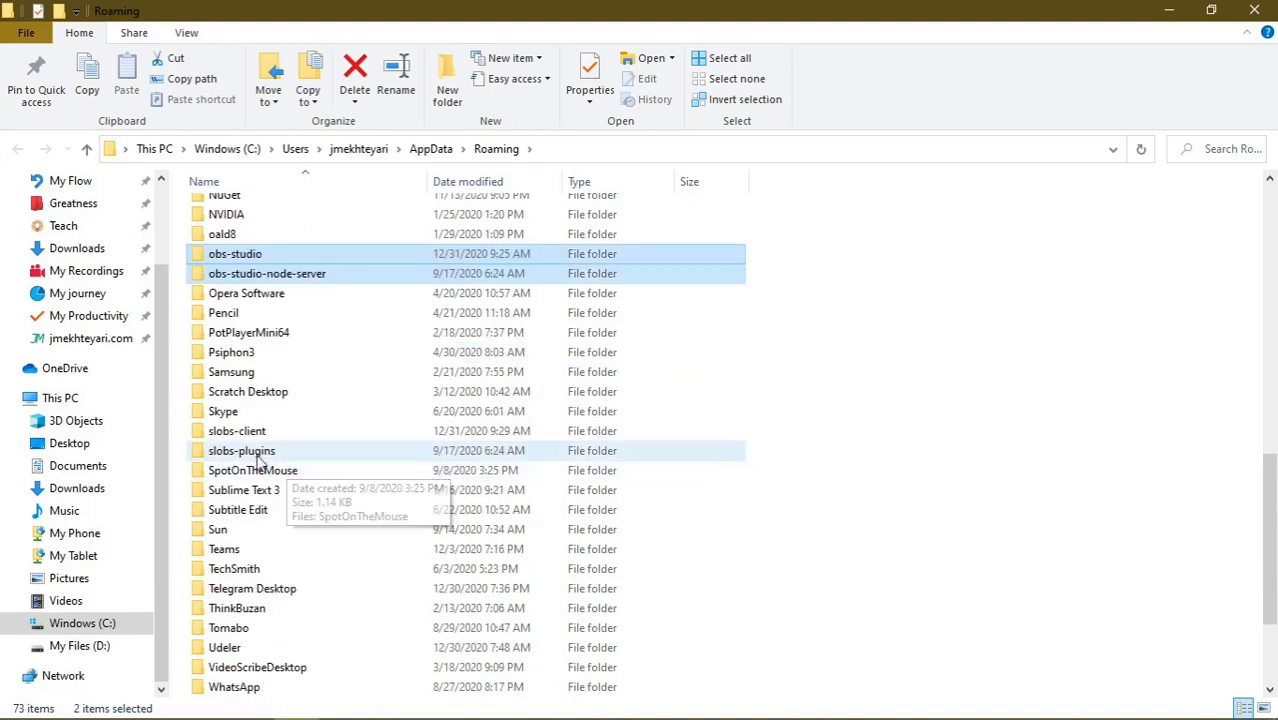
ctrl+click(234, 436)
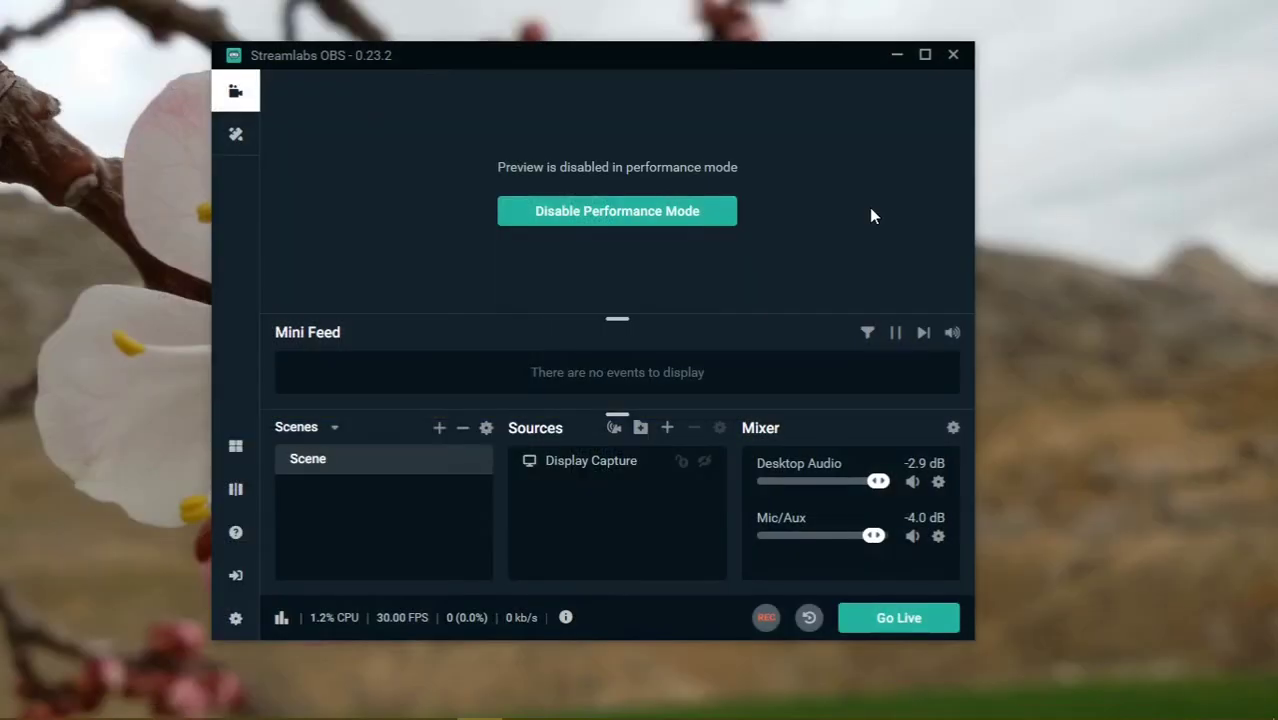
Run appwiz.cpl, locate Streamlabs OBS 0.23.2 among installed programs, then close the list.
key(super+r)
text(appw)
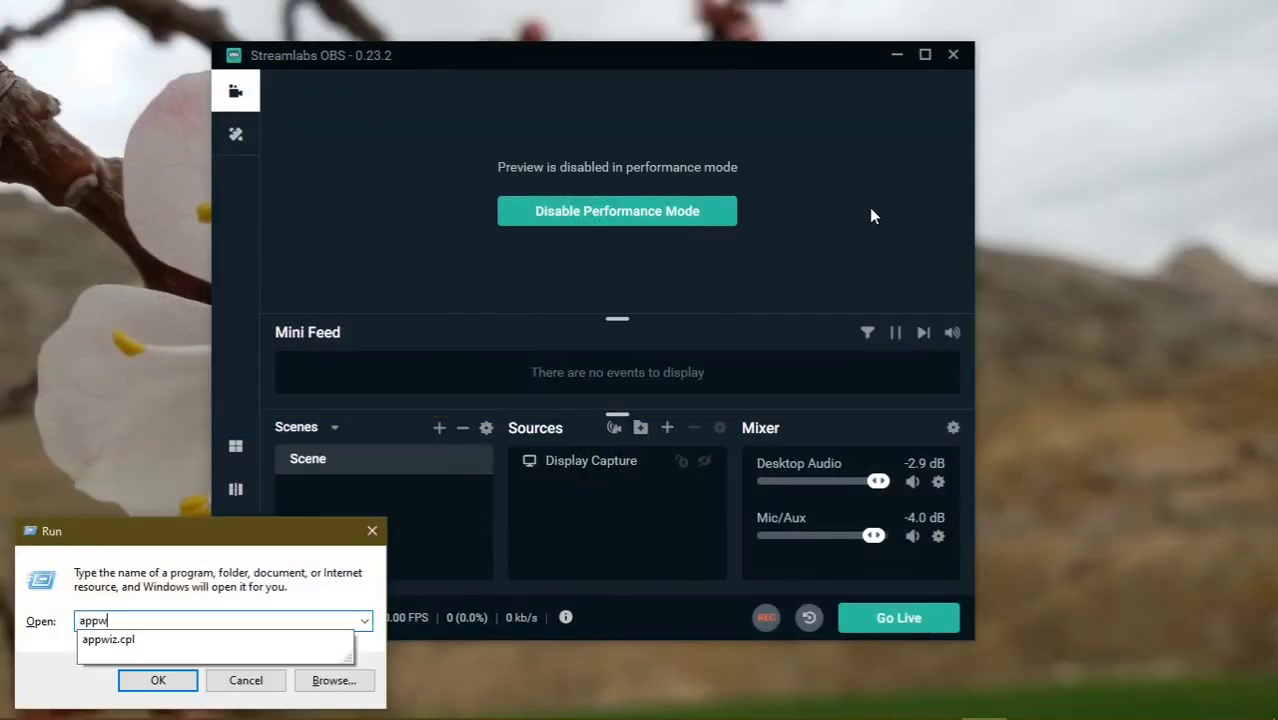
key(Down)
key(Return)
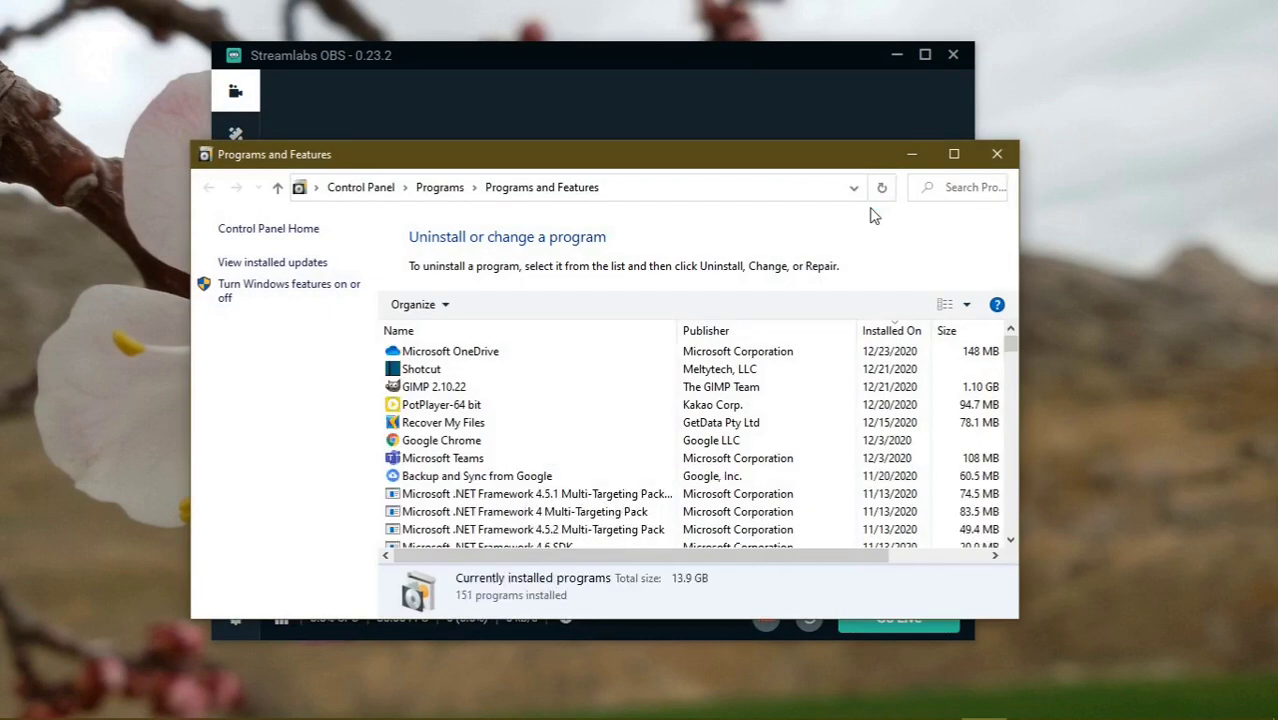
click(430, 389)
key(s)
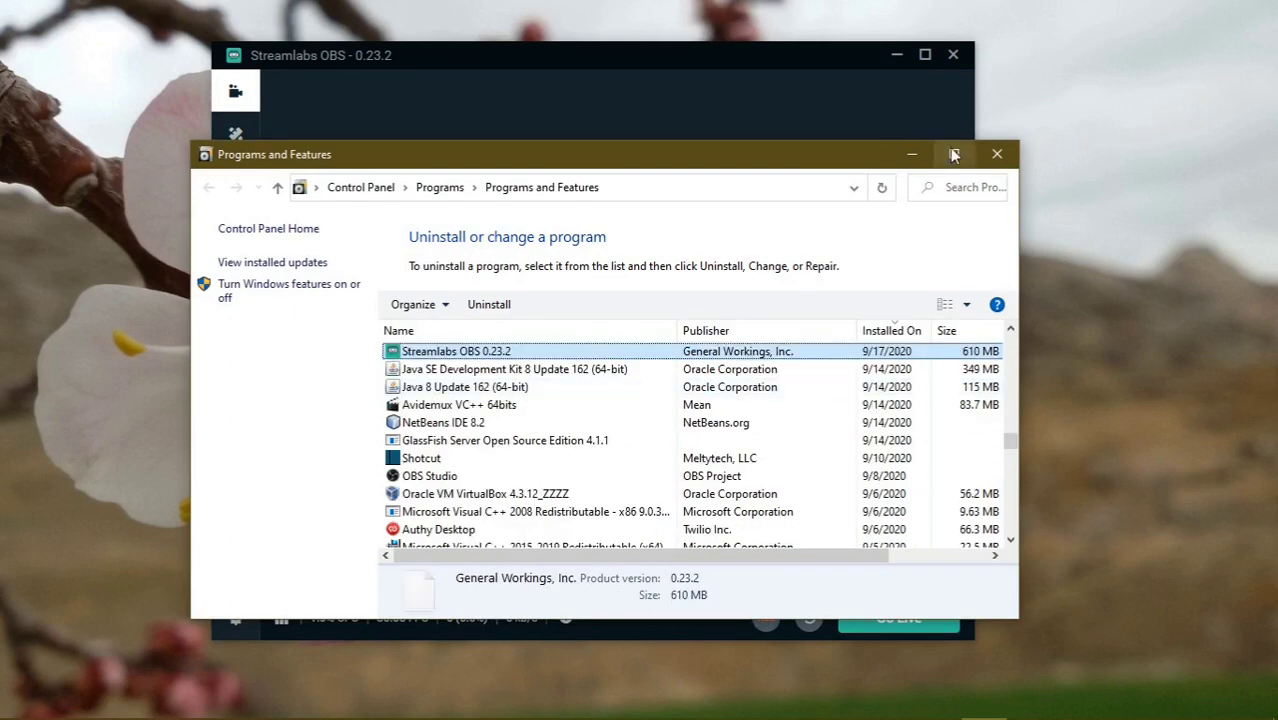
click(997, 154)
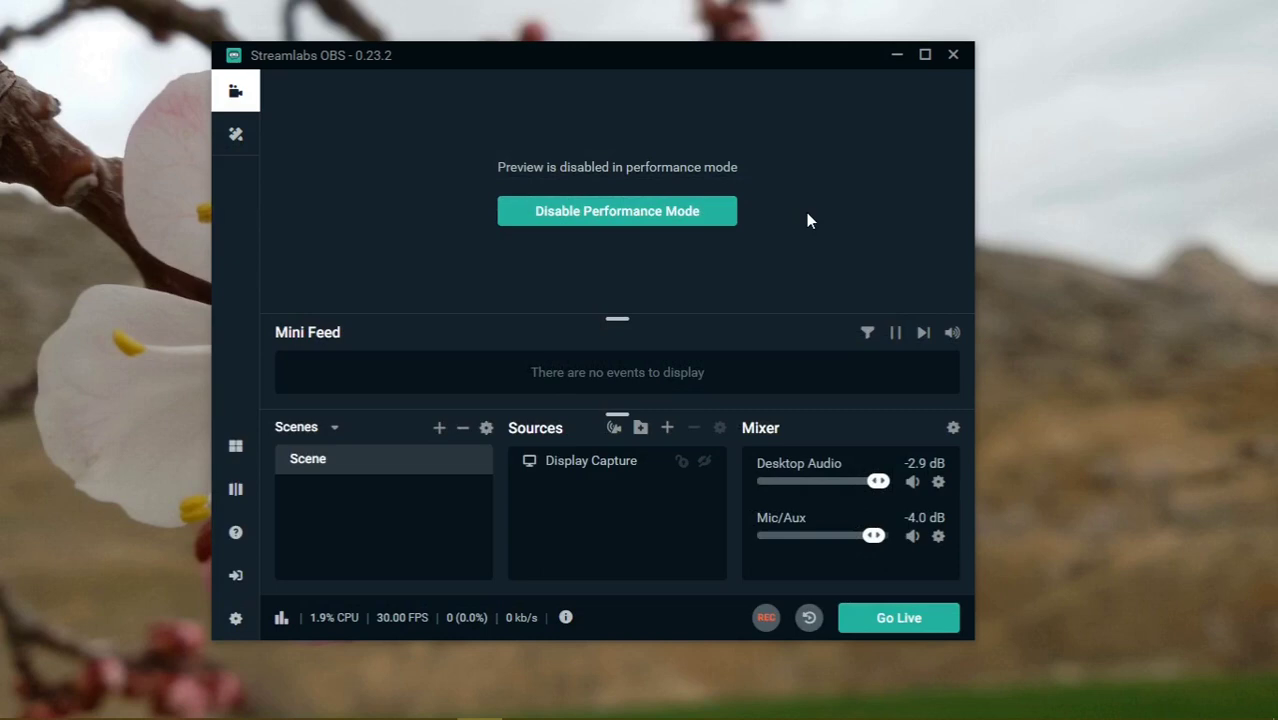